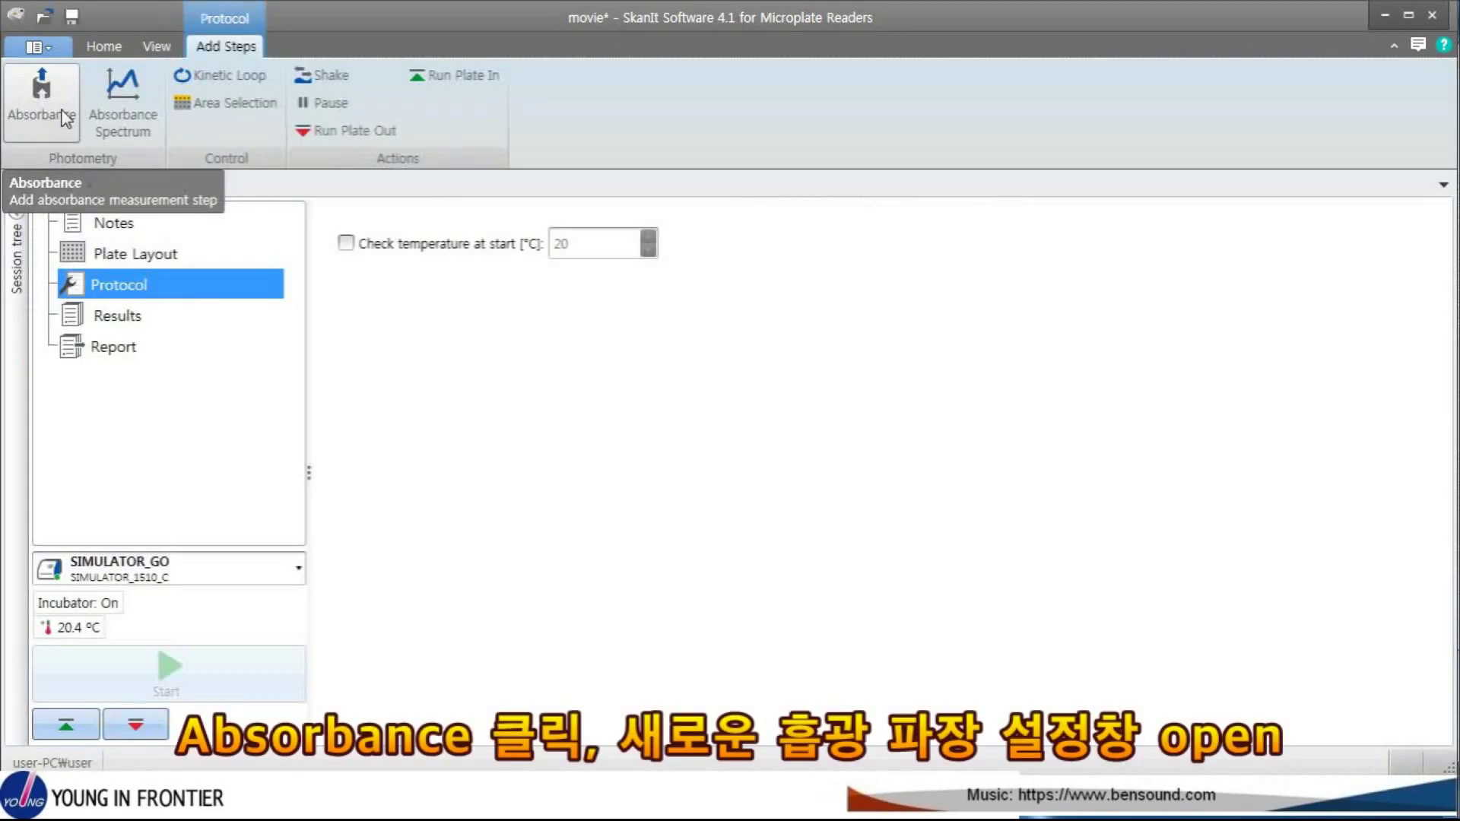
# Step: Add an Absorbance measurement step to the protocol and set its wavelength to 450 nm
pyautogui.click(64, 118)
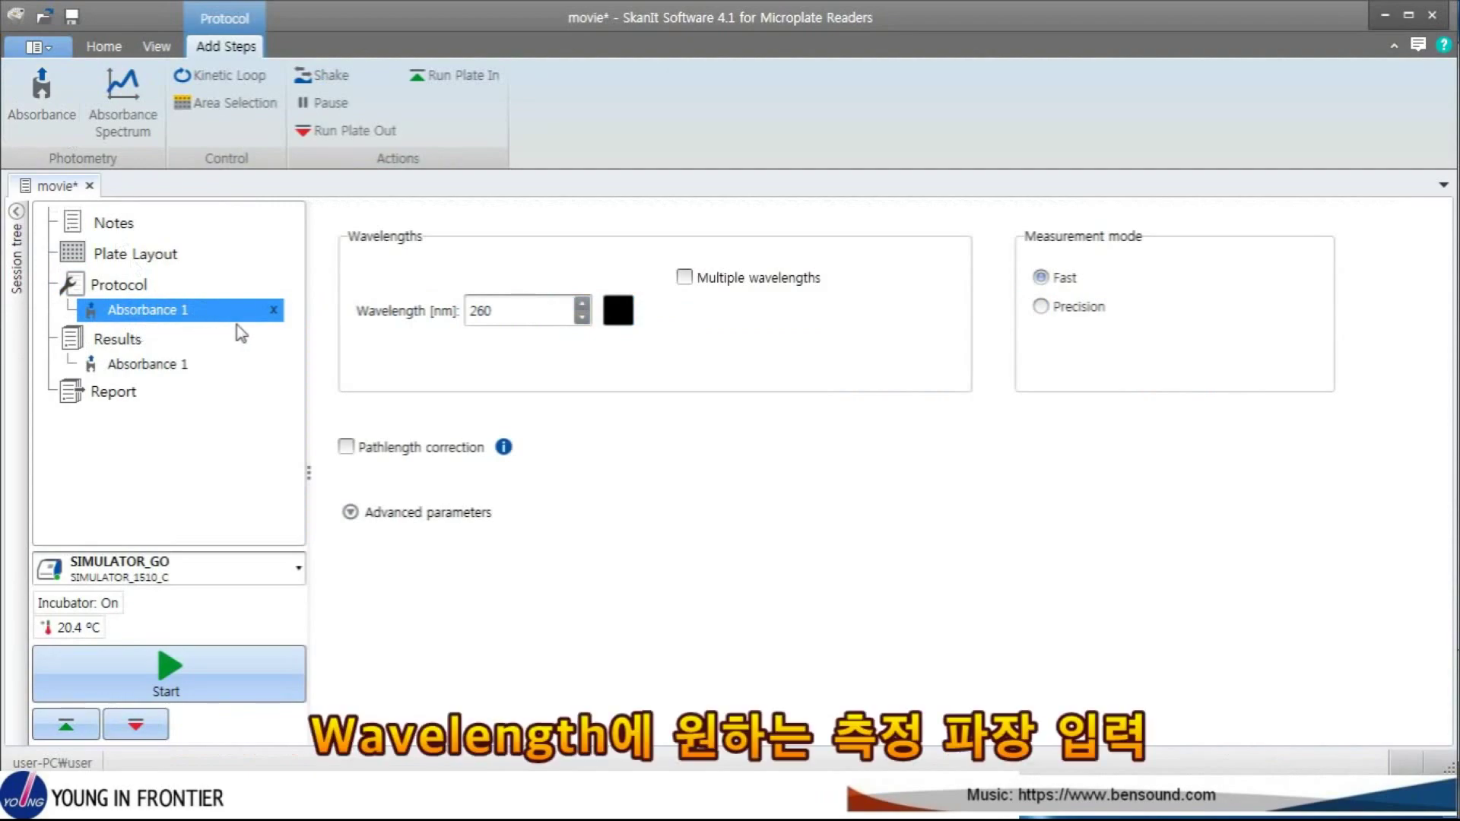
pyautogui.click(500, 311)
pyautogui.moveTo(538, 309); pyautogui.dragTo(413, 326)
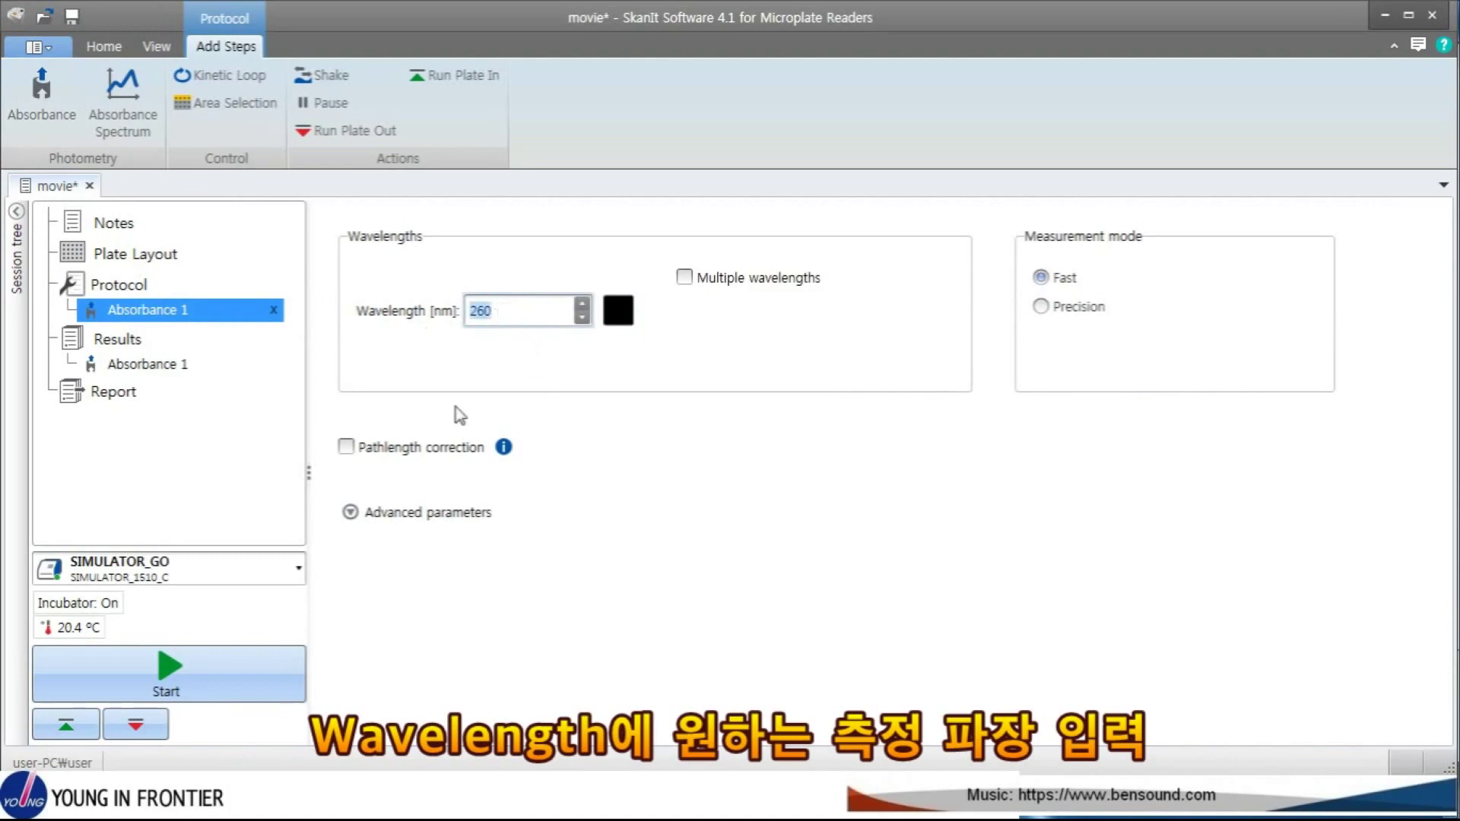
pyautogui.write('45')
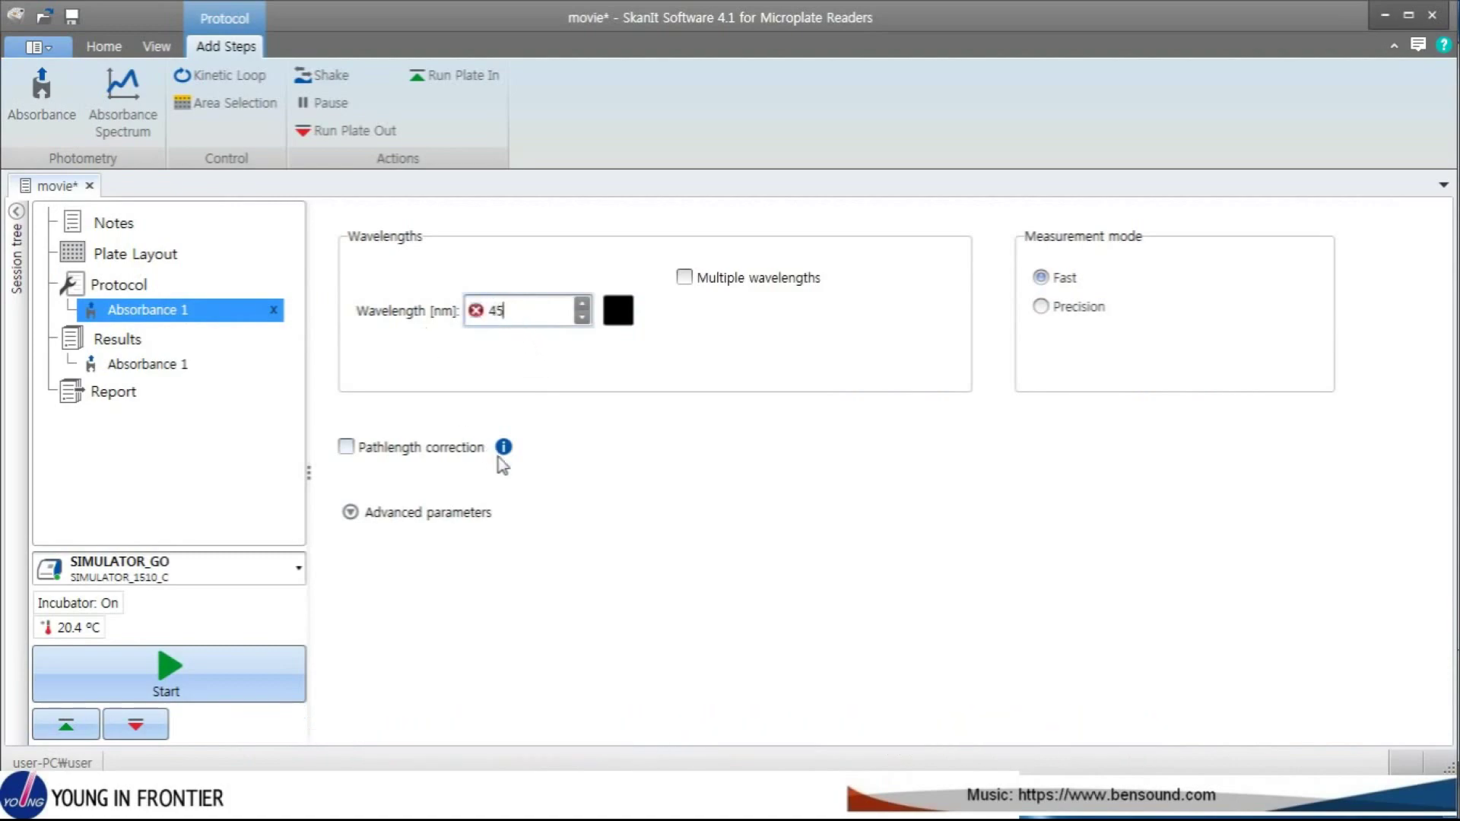
pyautogui.write('0')
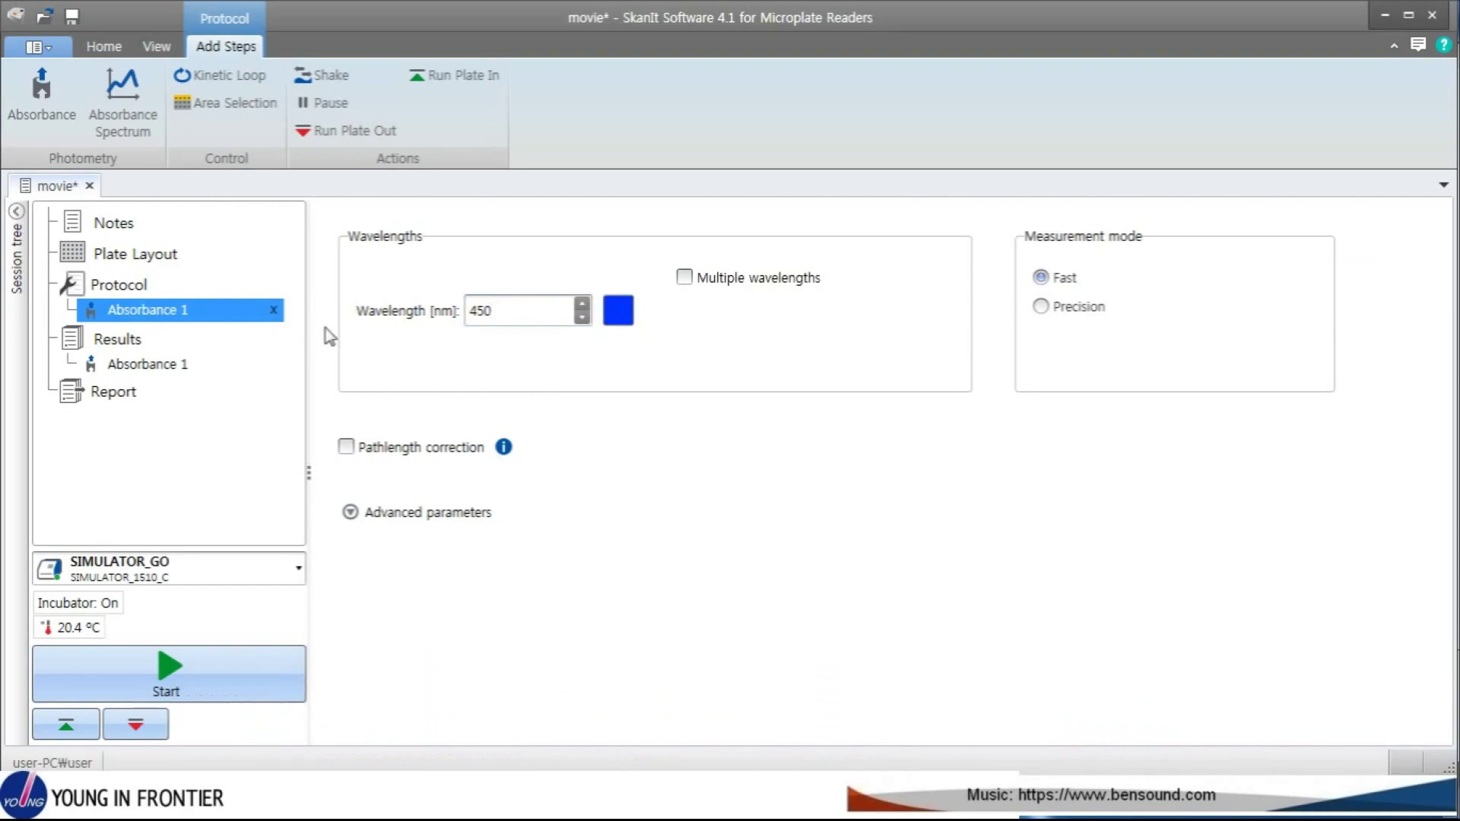
# Step: Add an Absorbance Spectrum step to the protocol and try adjusting the start of its wavelength range
pyautogui.click(135, 116)
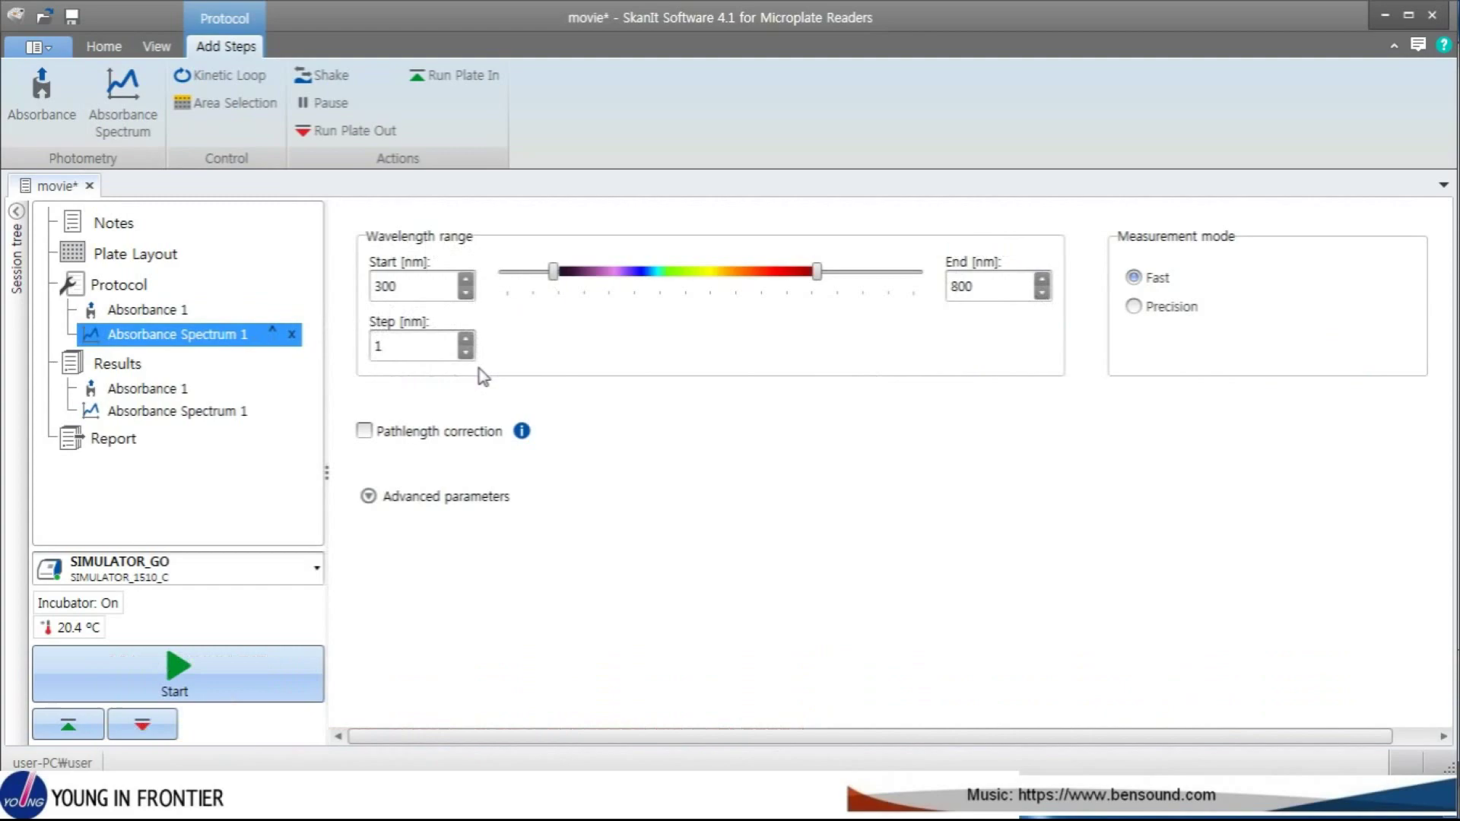
pyautogui.click(429, 289)
pyautogui.moveTo(554, 274)
pyautogui.mouseDown()
pyautogui.moveTo(526, 273)
pyautogui.moveTo(555, 275)
pyautogui.mouseUp()
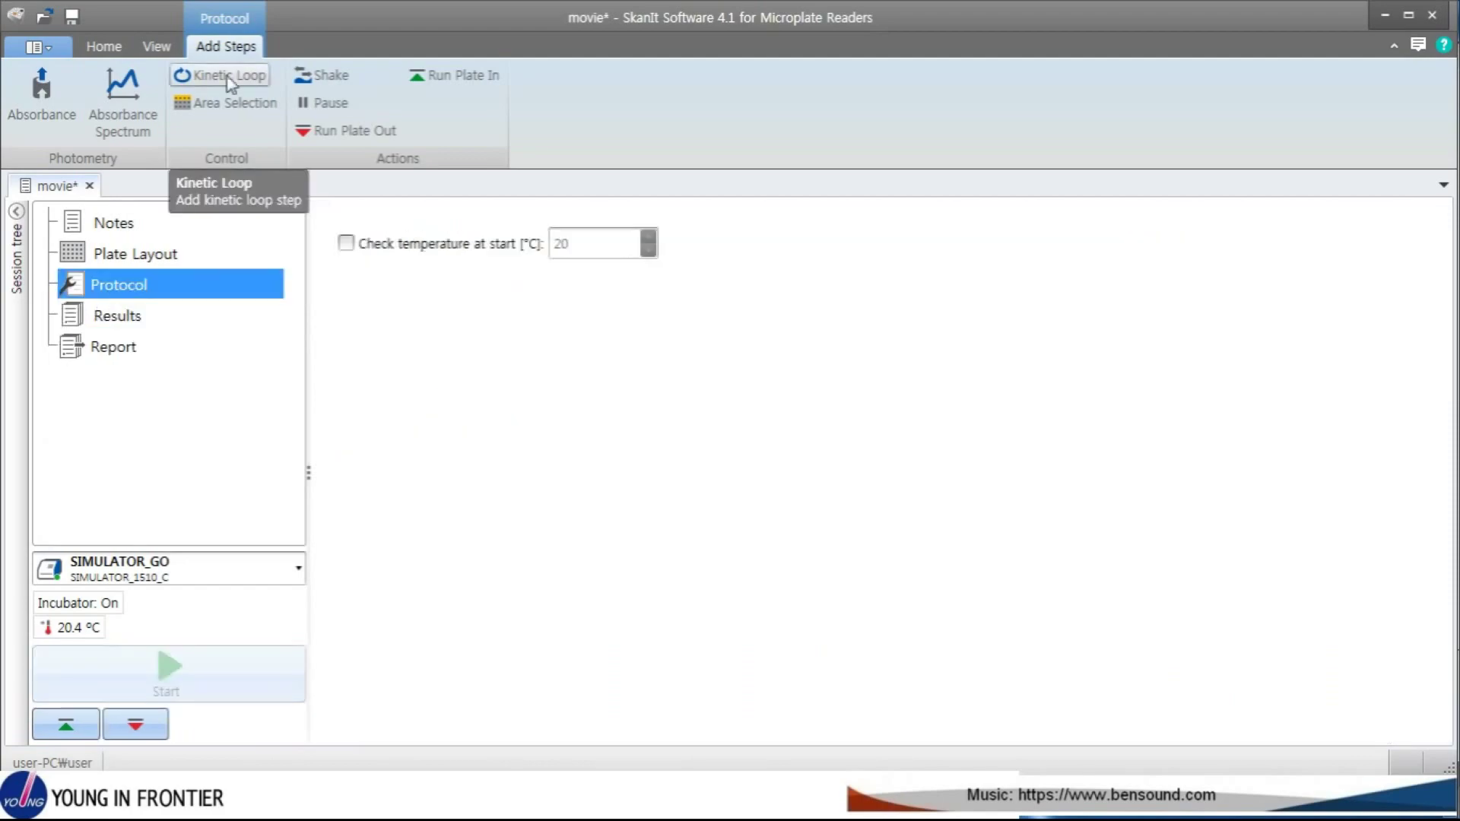
# Step: Add a Kinetic Loop step to the empty protocol with its duration defined by the number of readings
pyautogui.click(228, 76)
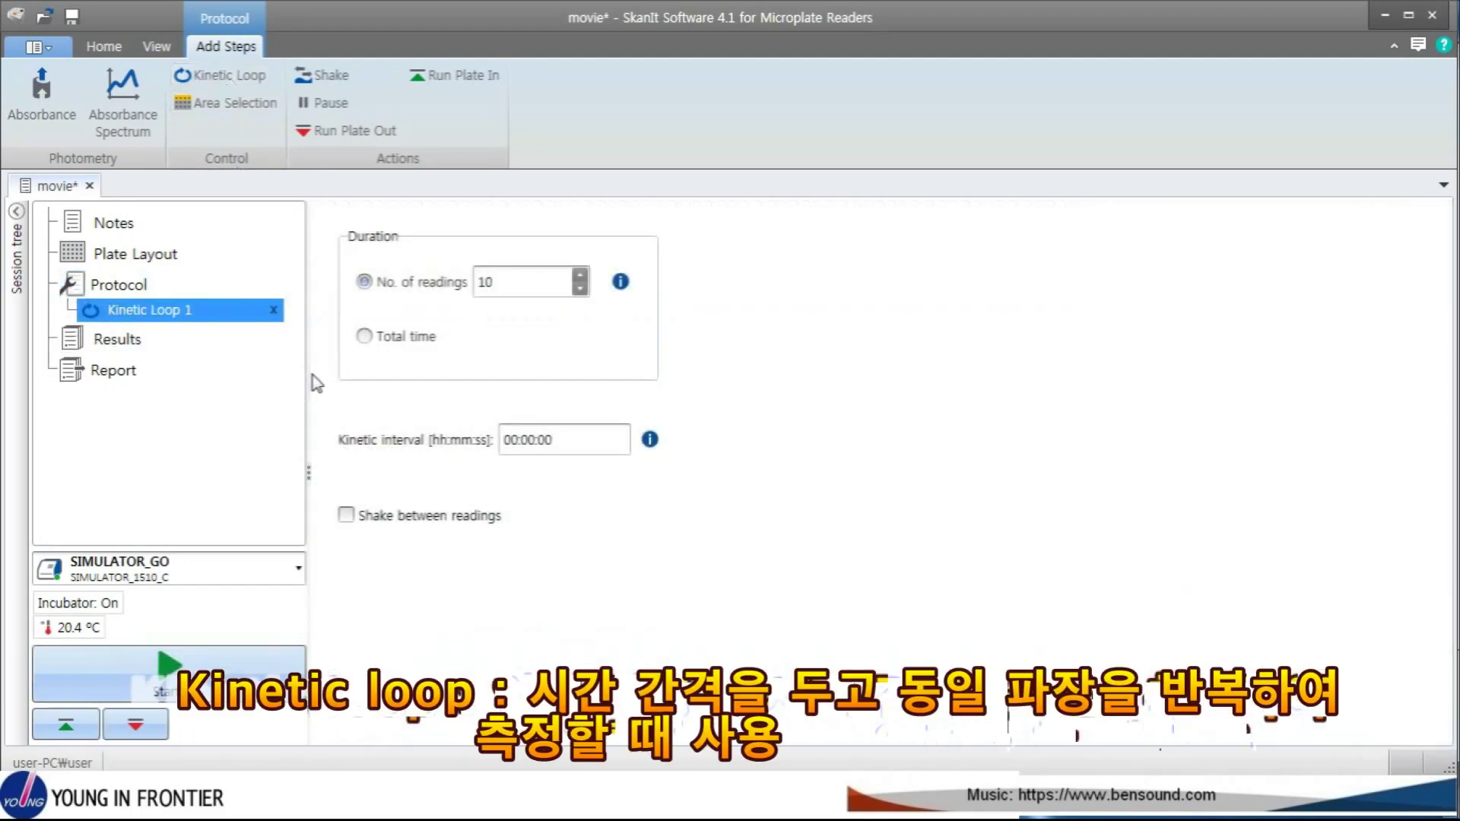
pyautogui.click(409, 348)
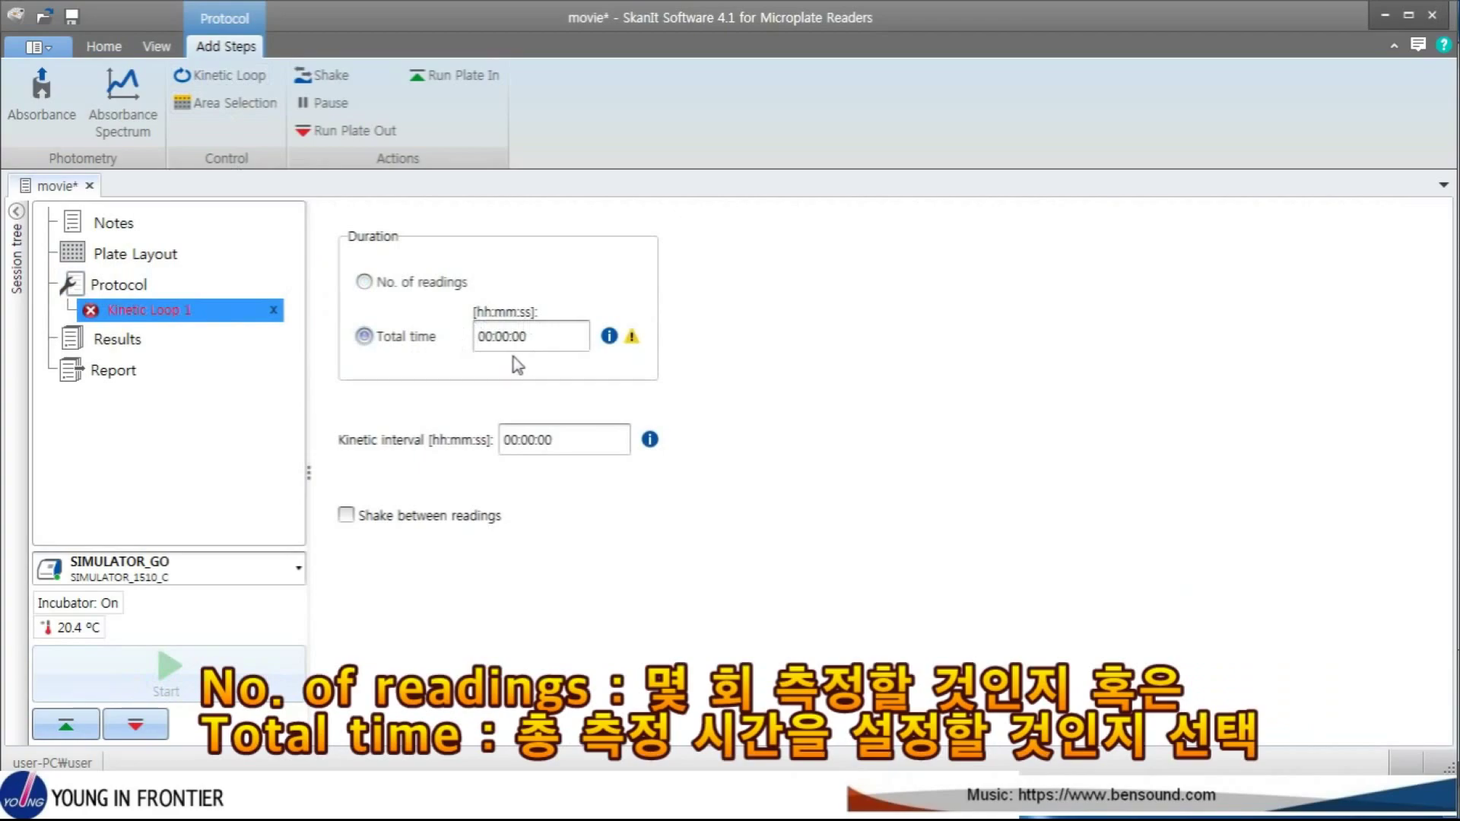
pyautogui.click(396, 282)
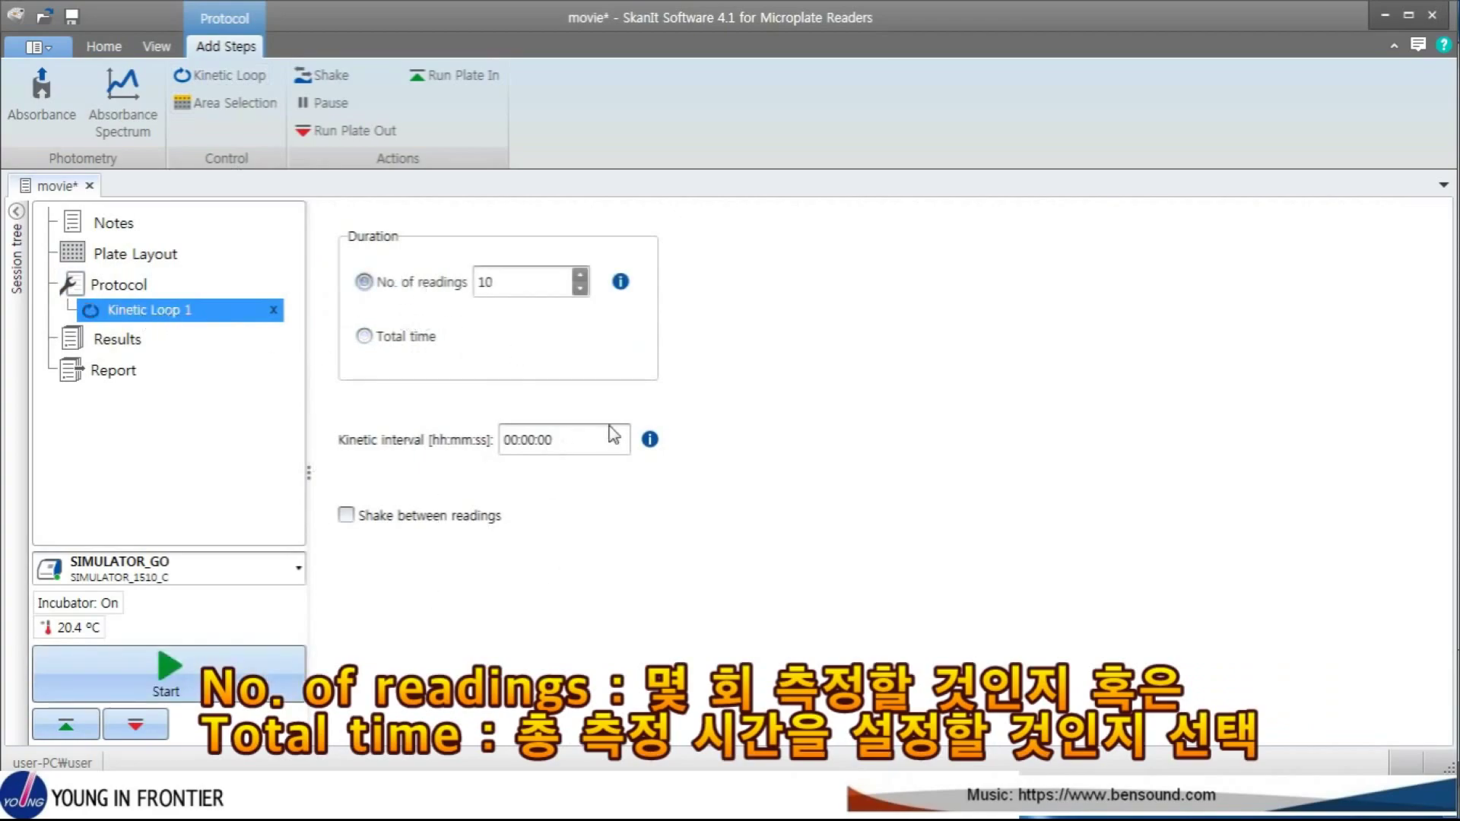
# Step: Add an Absorbance measurement inside the kinetic loop and set its wavelength to 450 nm
pyautogui.click(35, 112)
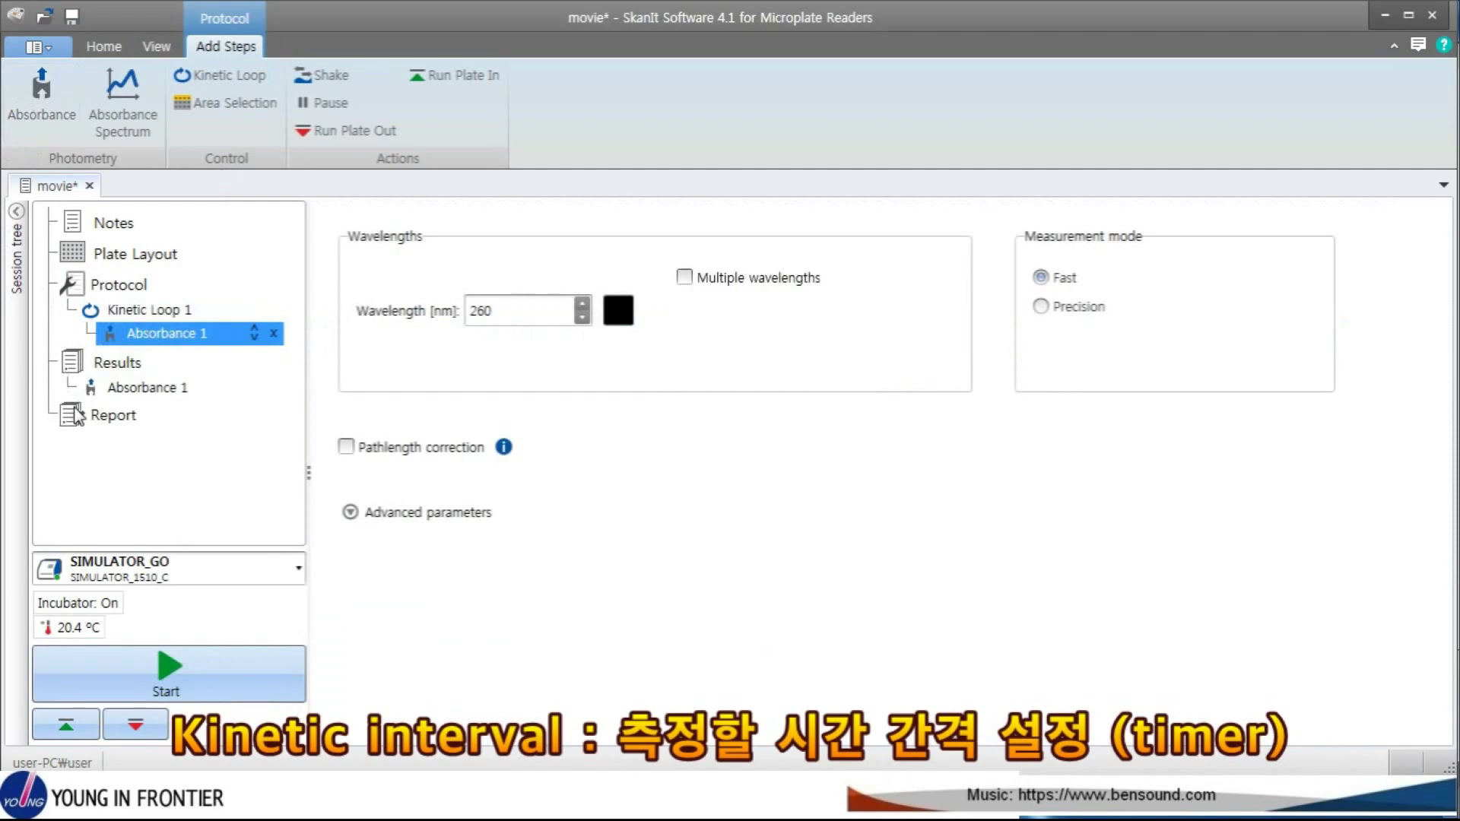
pyautogui.doubleClick(510, 322)
pyautogui.write('450')
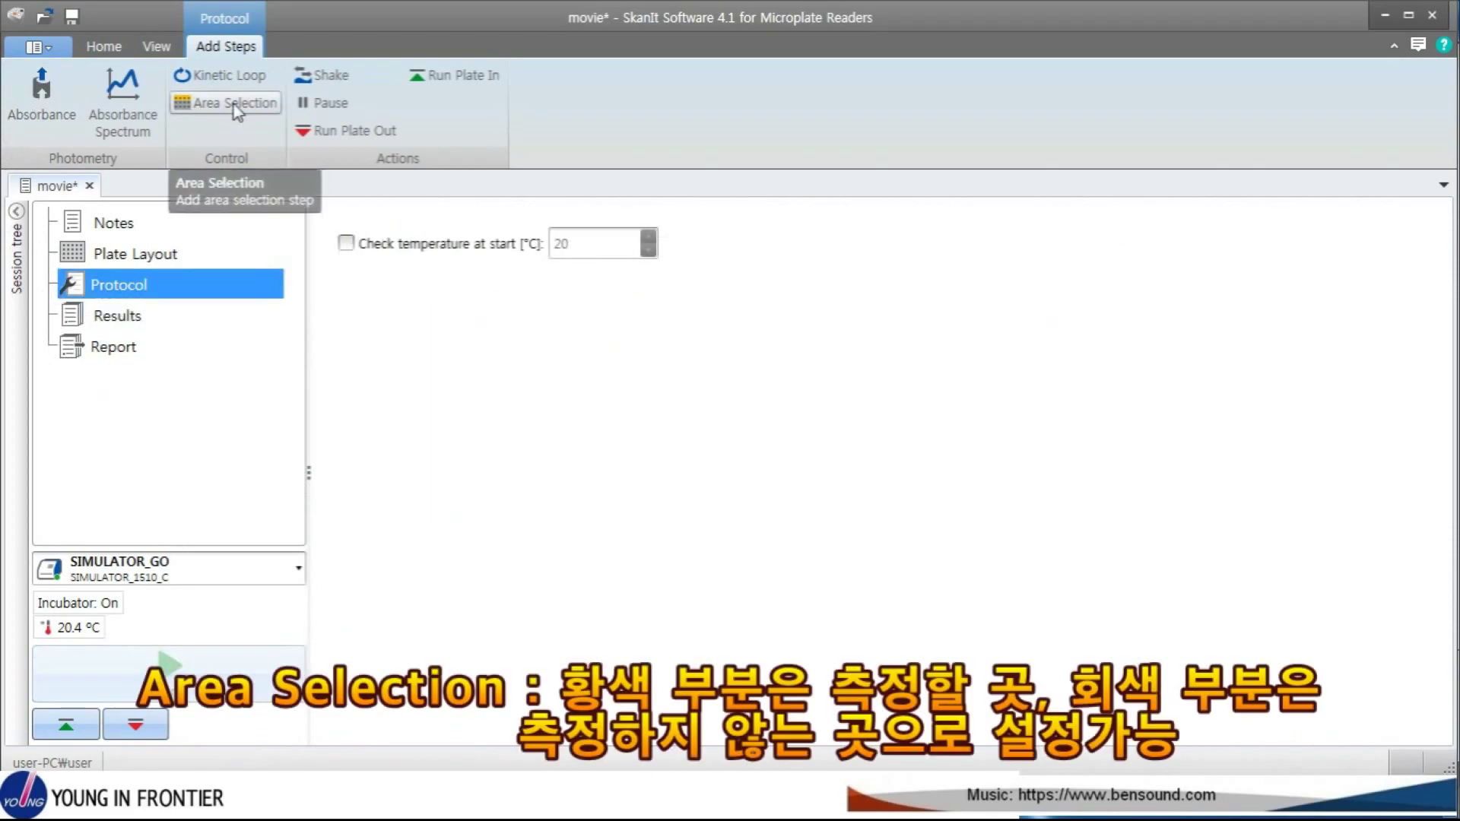
# Step: Add an Area Selection step covering all wells in columns 1 to 4 plus wells A7, E7, C10 and C8
pyautogui.click(234, 105)
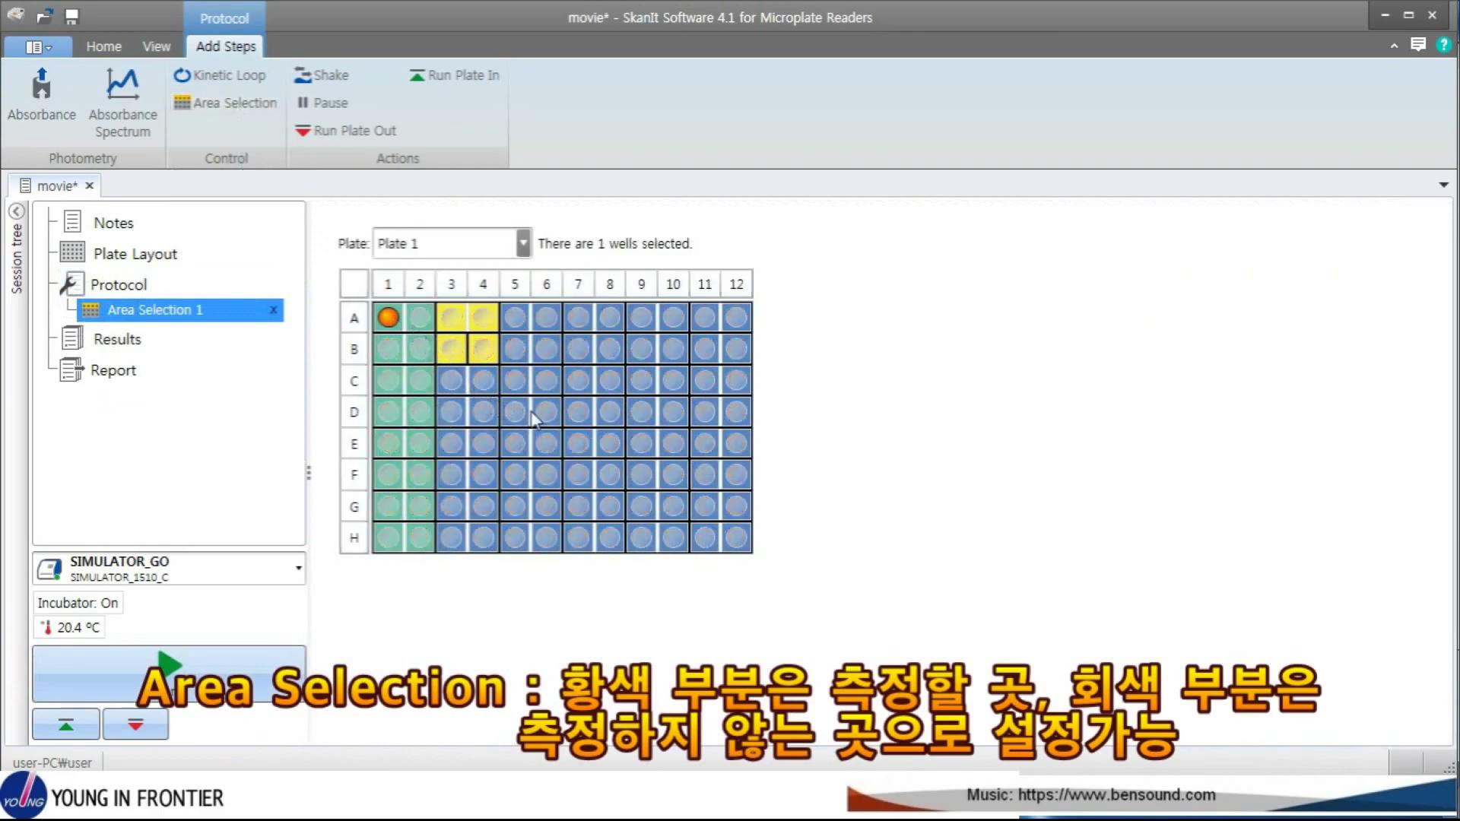
pyautogui.click(399, 329)
pyautogui.moveTo(398, 329); pyautogui.dragTo(489, 554)
pyautogui.keyDown('ctrl'); pyautogui.click(578, 318); pyautogui.keyUp('ctrl')
pyautogui.keyDown('ctrl'); pyautogui.click(577, 443); pyautogui.keyUp('ctrl')
pyautogui.keyDown('ctrl'); pyautogui.click(673, 380); pyautogui.keyUp('ctrl')
pyautogui.keyDown('ctrl'); pyautogui.click(609, 380); pyautogui.keyUp('ctrl')
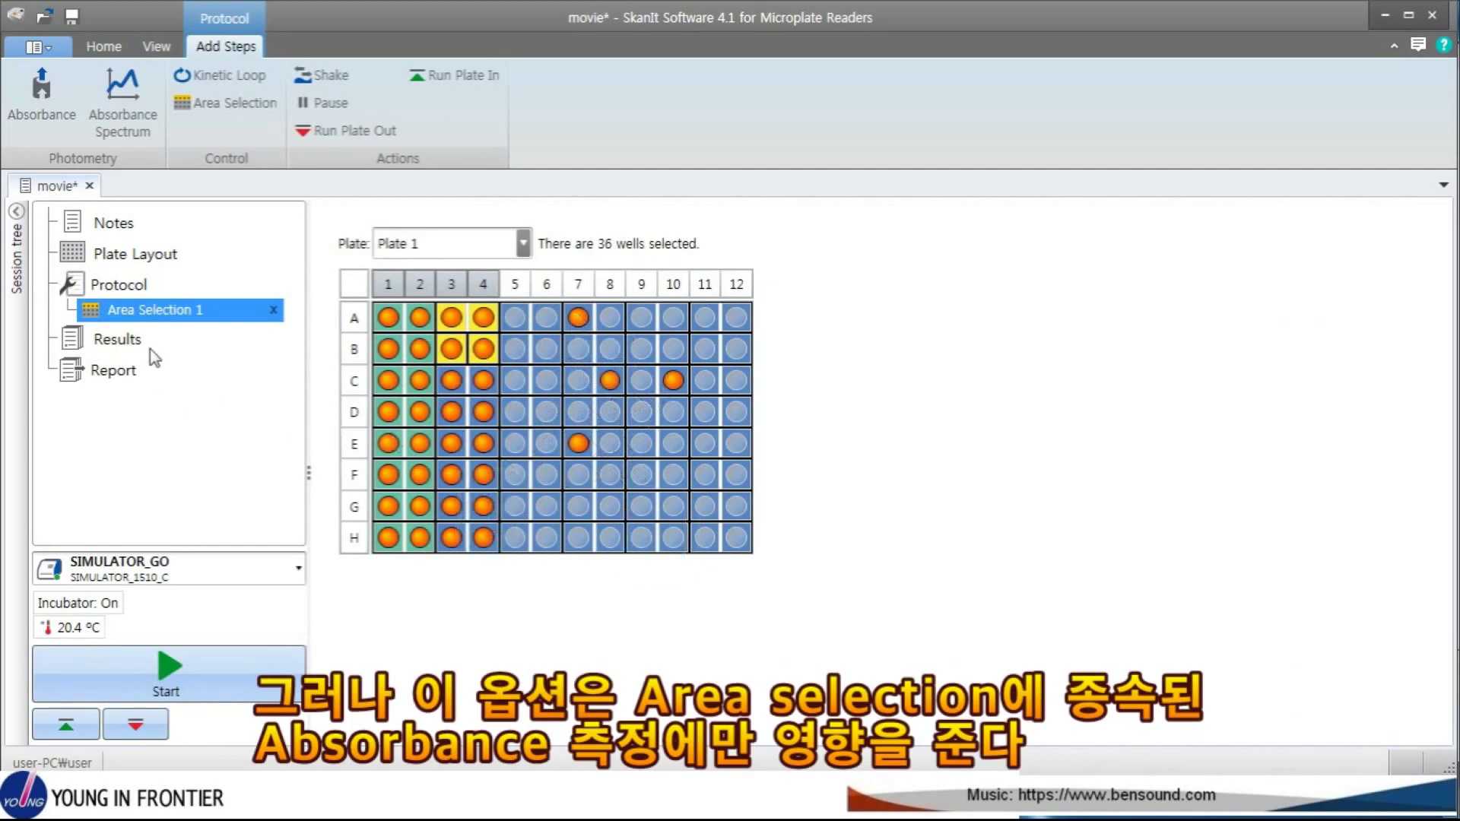
# Step: Add Absorbance measurements subordinate to the area selection, checking its well map in between
pyautogui.click(47, 97)
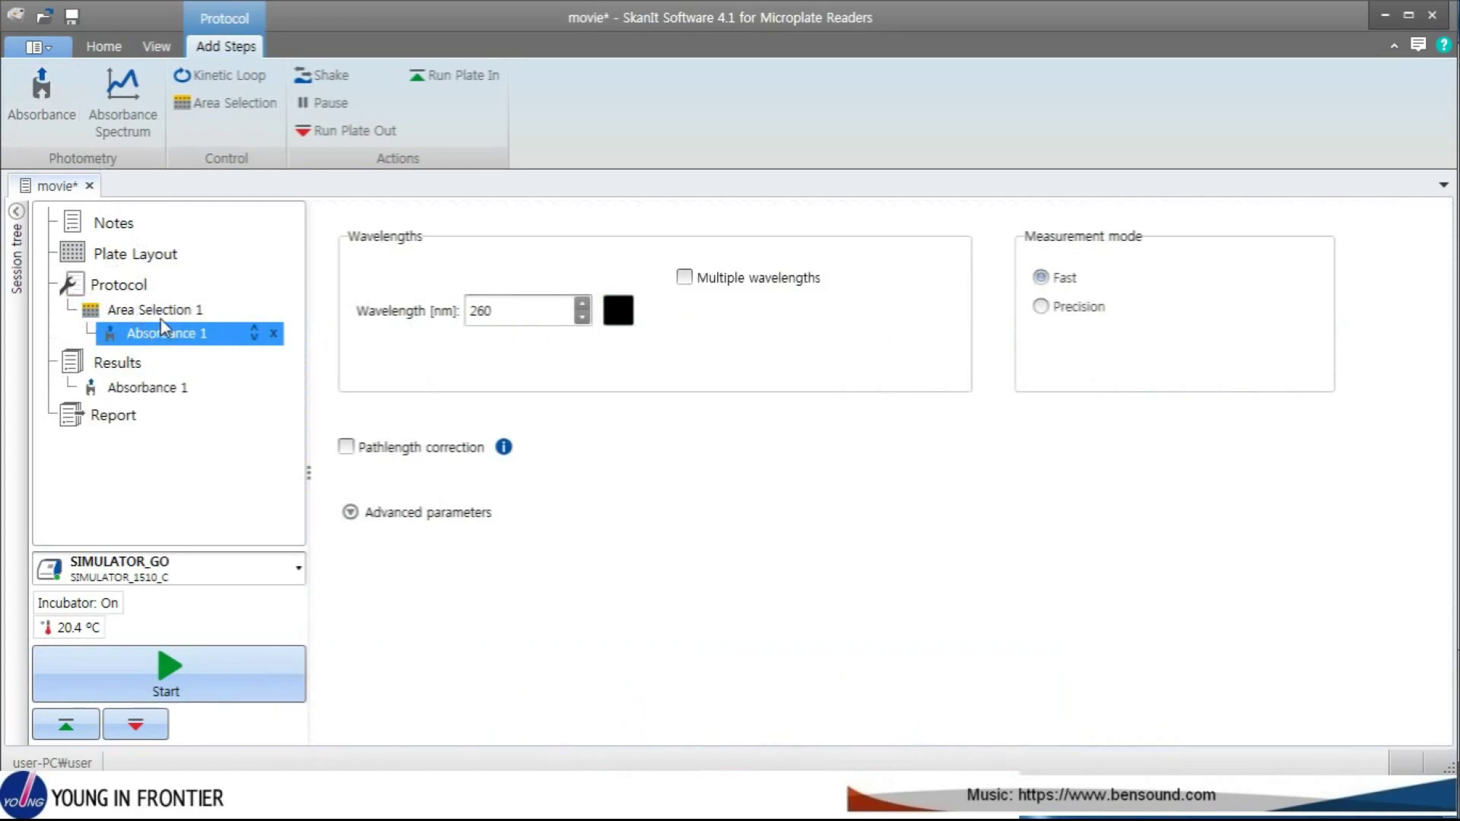
pyautogui.click(161, 311)
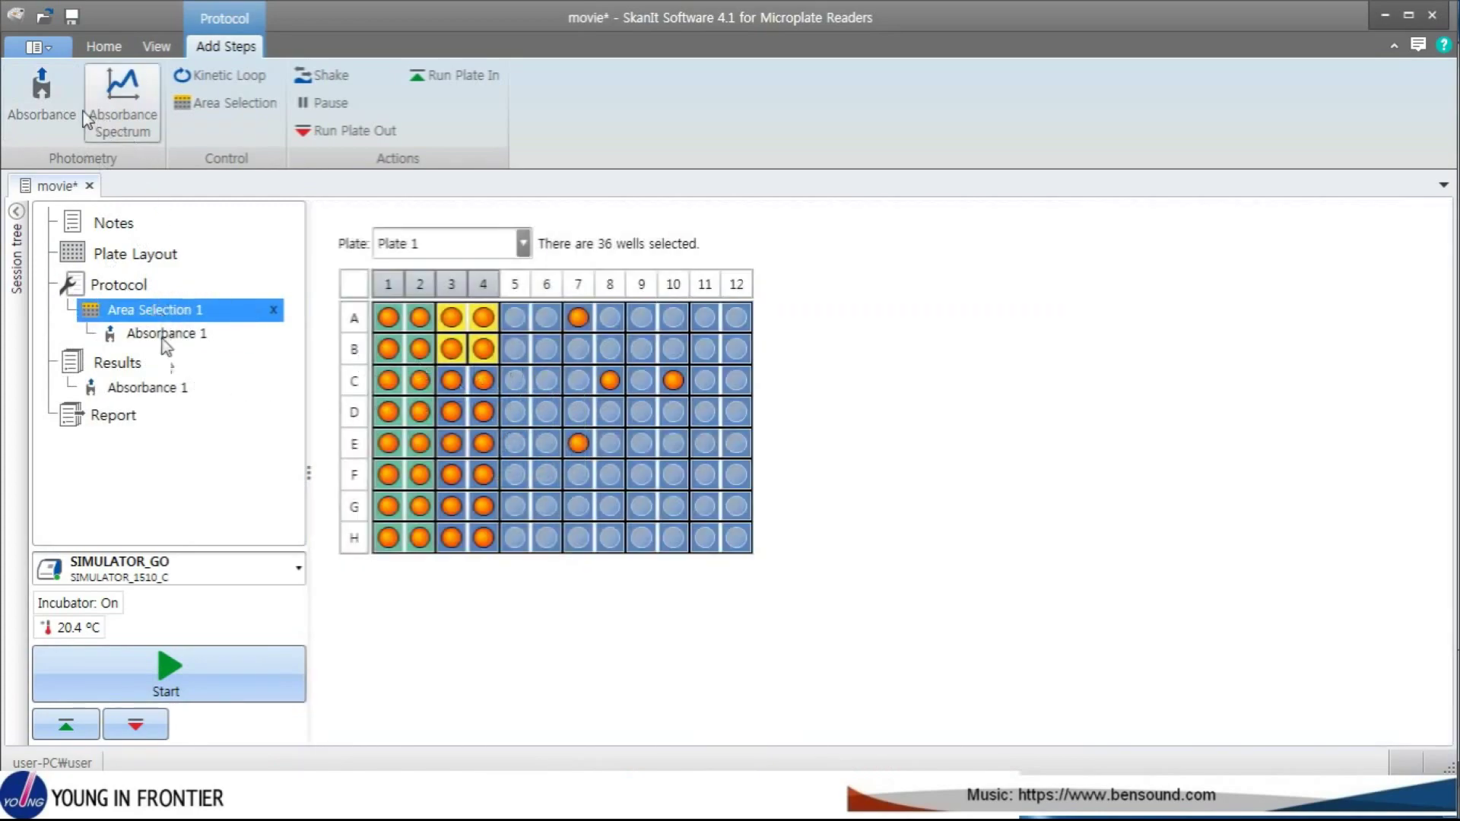
pyautogui.click(61, 97)
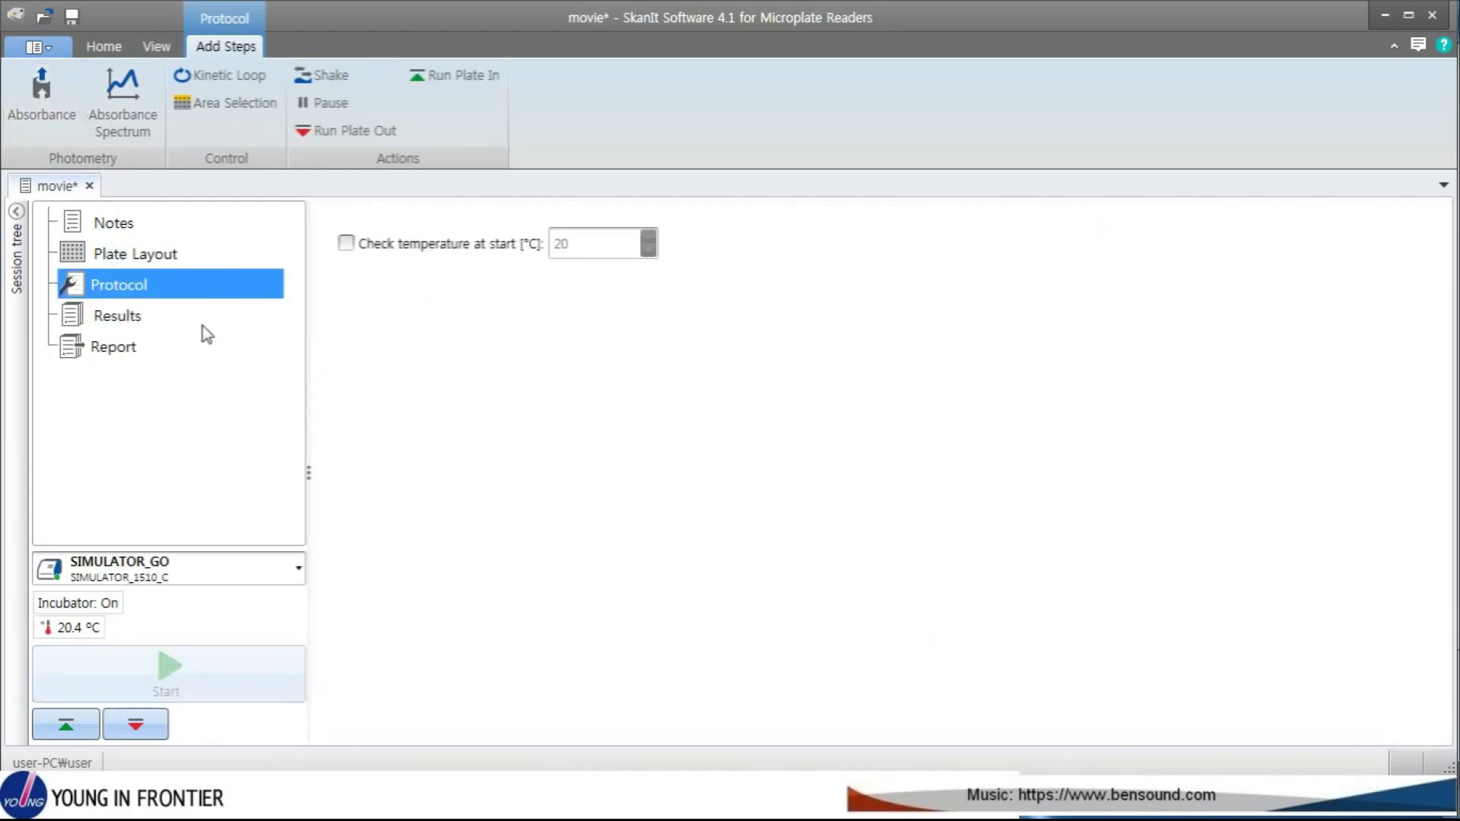
# Step: Add a Shake step to the empty protocol and set its duration to 00:05:05
pyautogui.click(312, 83)
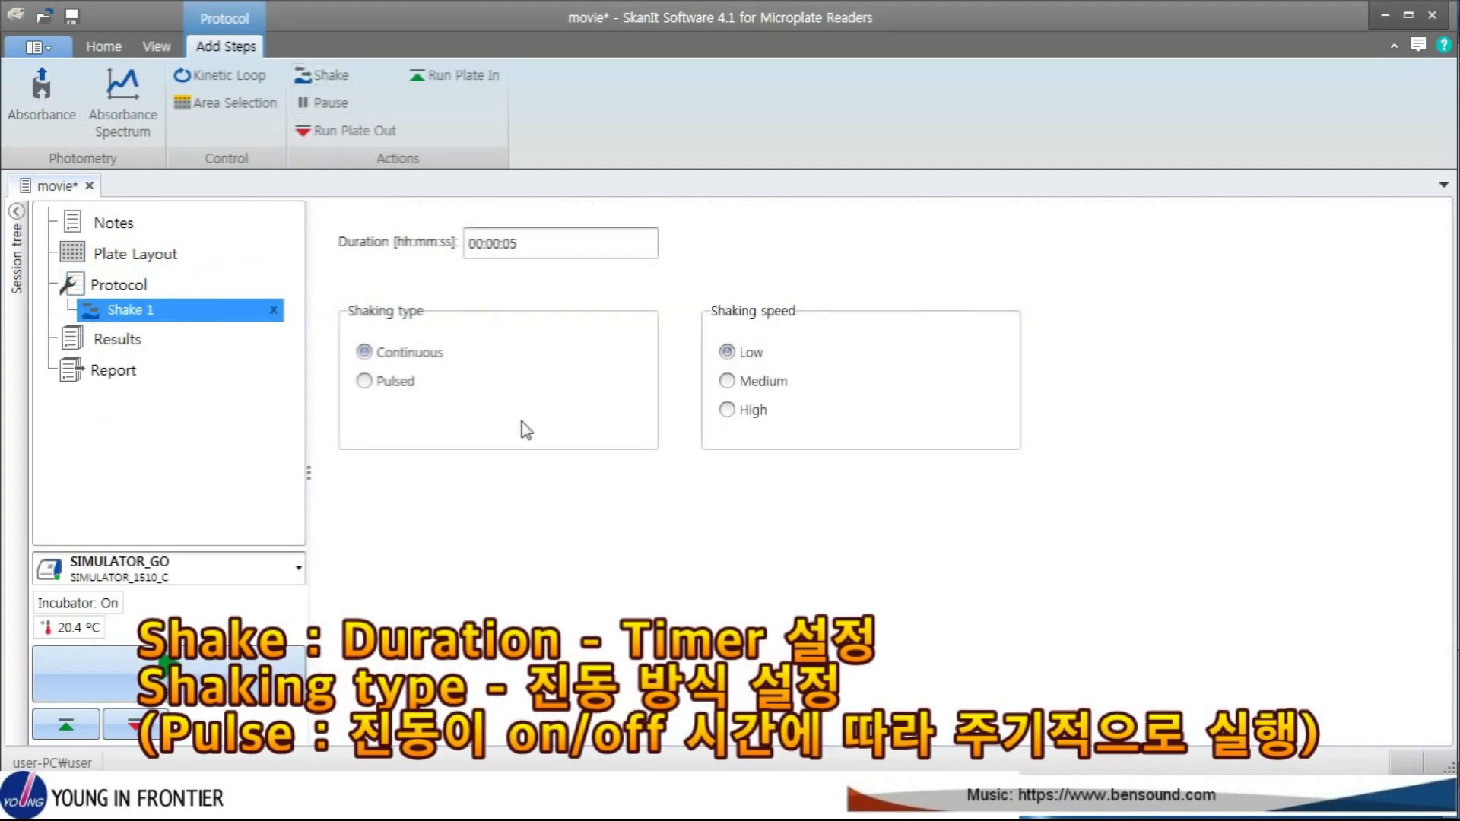
pyautogui.click(493, 243)
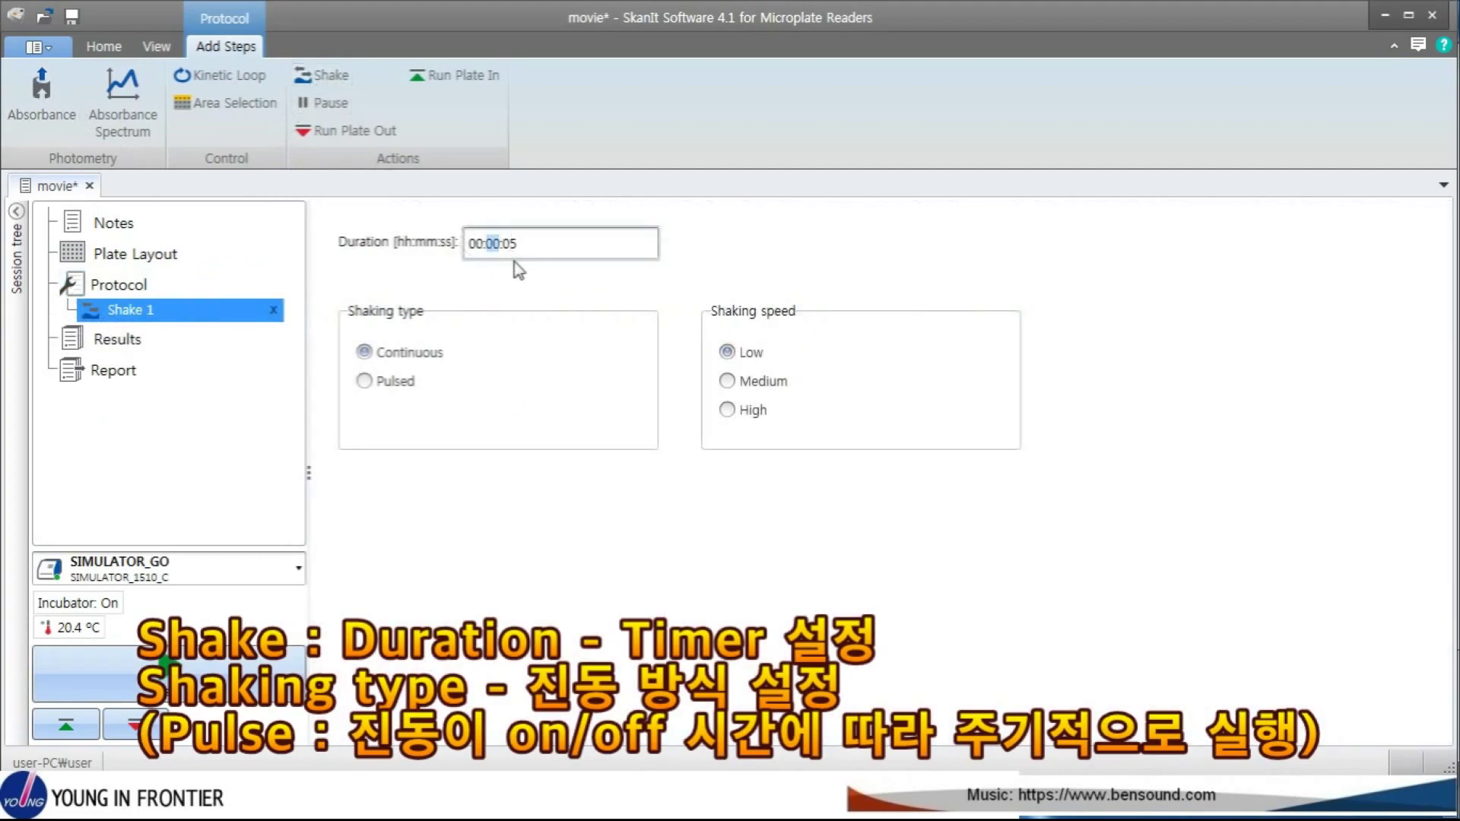
pyautogui.write('05')
pyautogui.press('Tab')
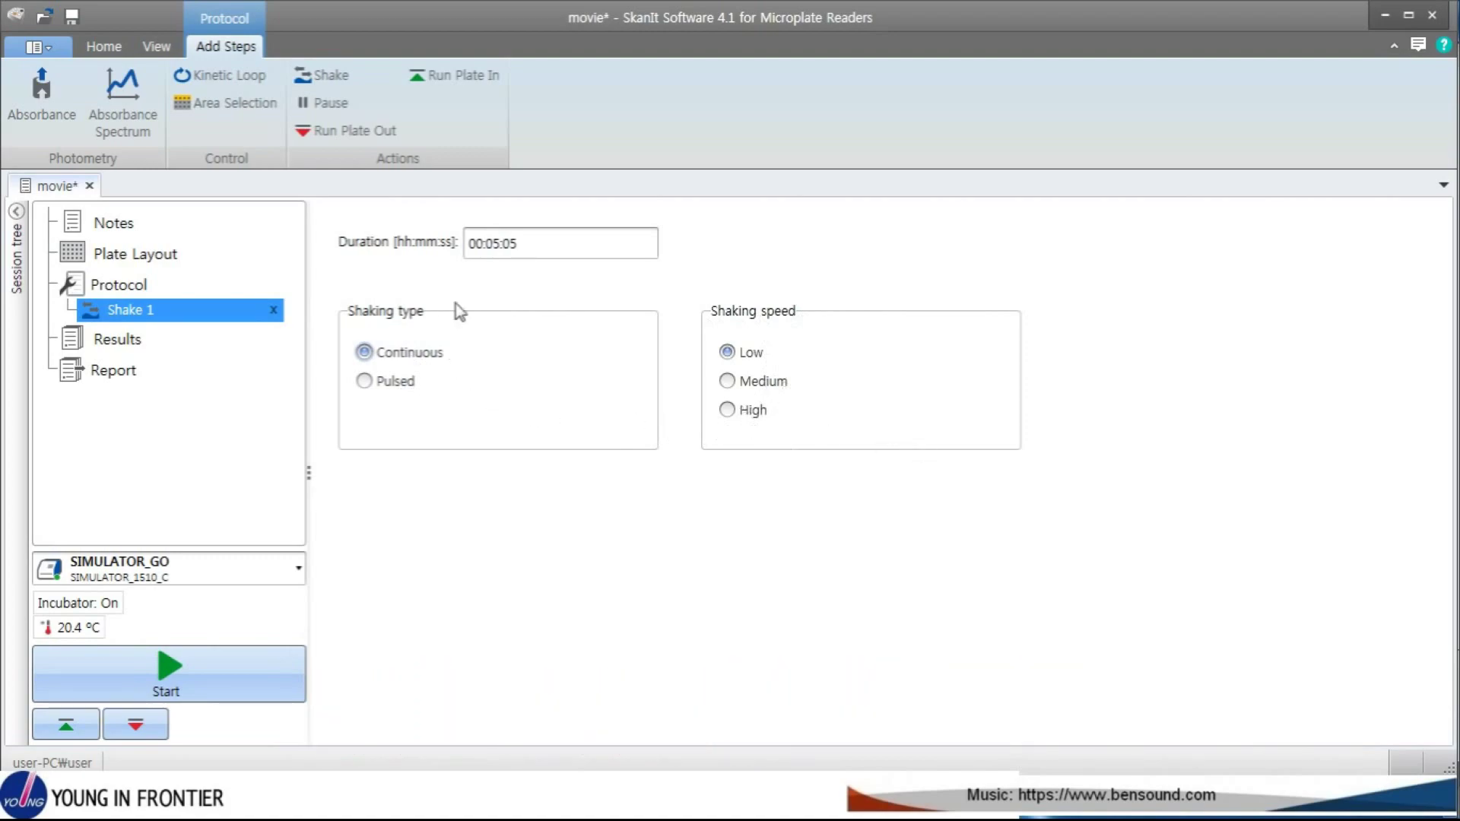
# Step: Add a Pause step after the shake that continues on User action
pyautogui.click(322, 103)
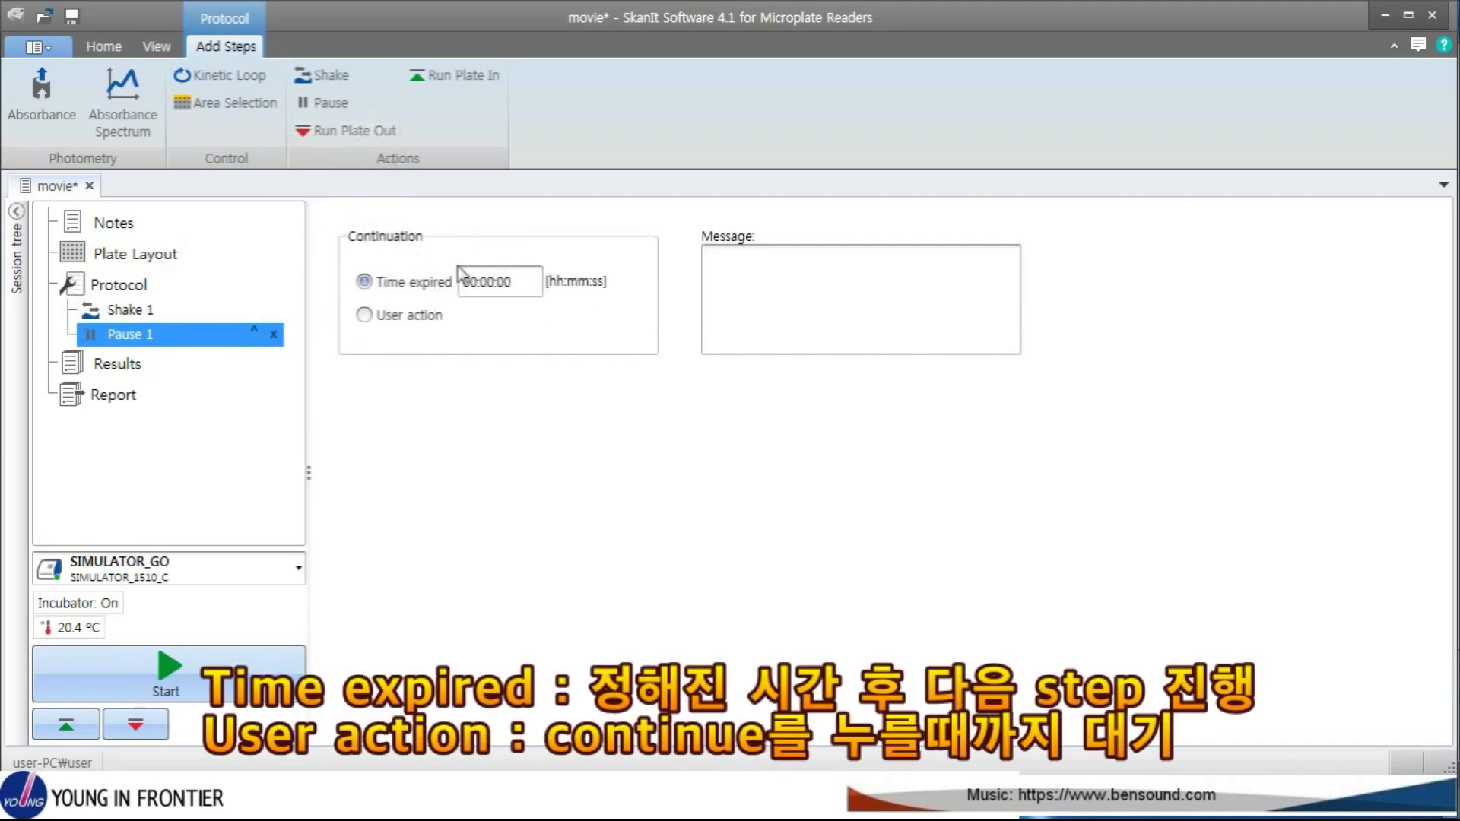
pyautogui.click(410, 318)
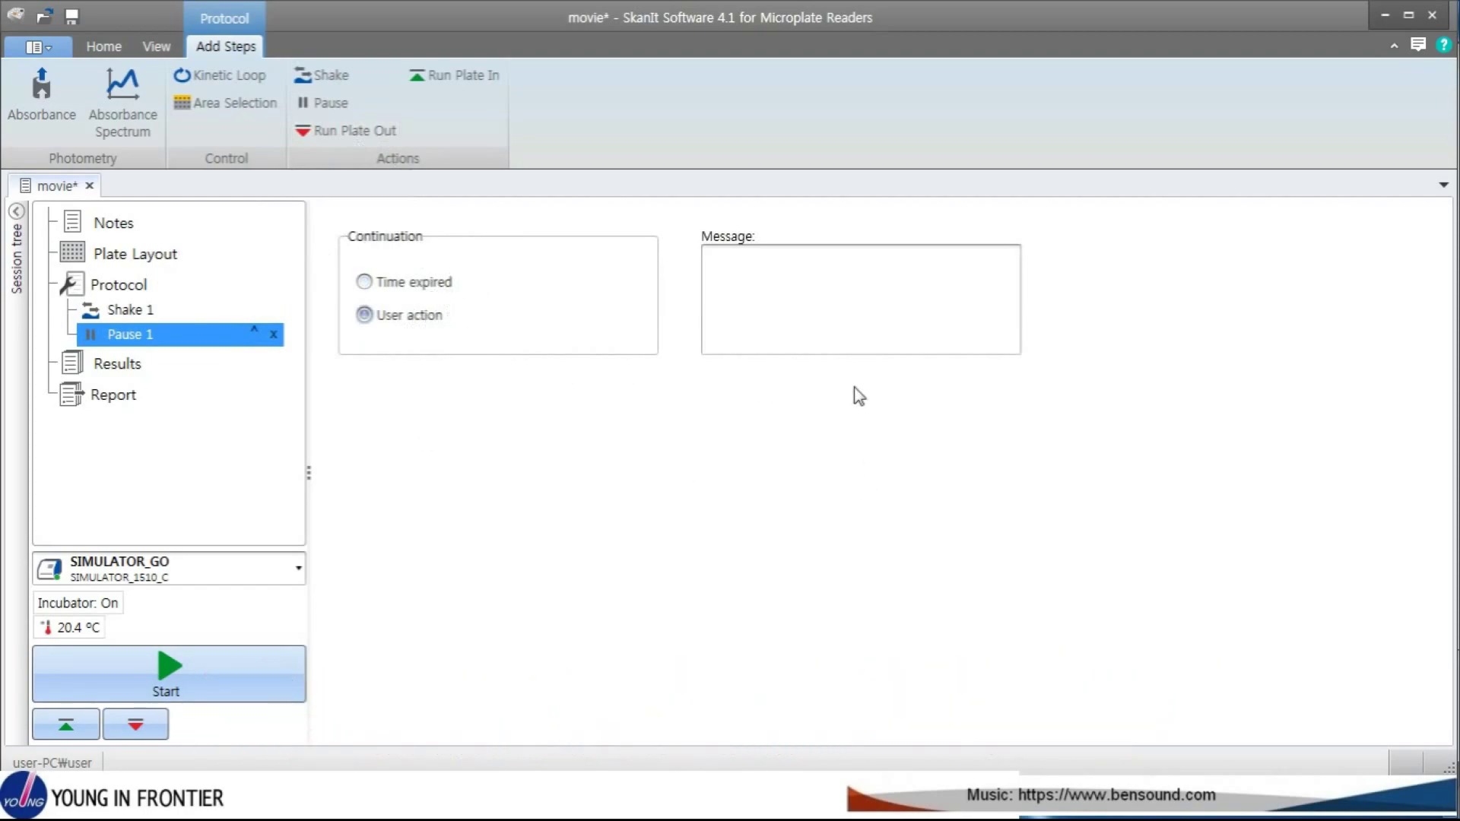
# Step: Add Run Plate Out and Run Plate In steps and move the pause between them
pyautogui.click(362, 134)
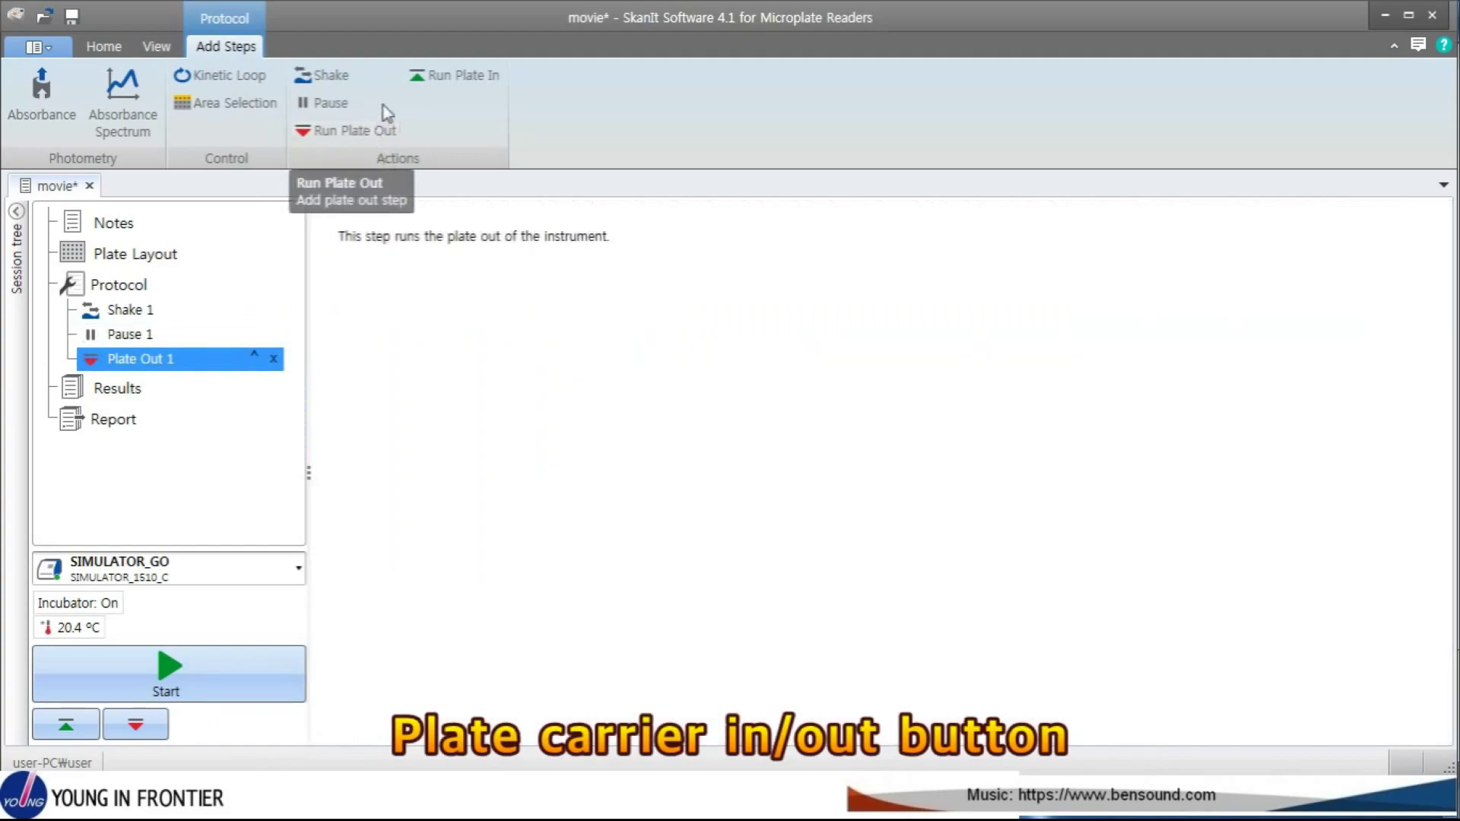
pyautogui.click(418, 80)
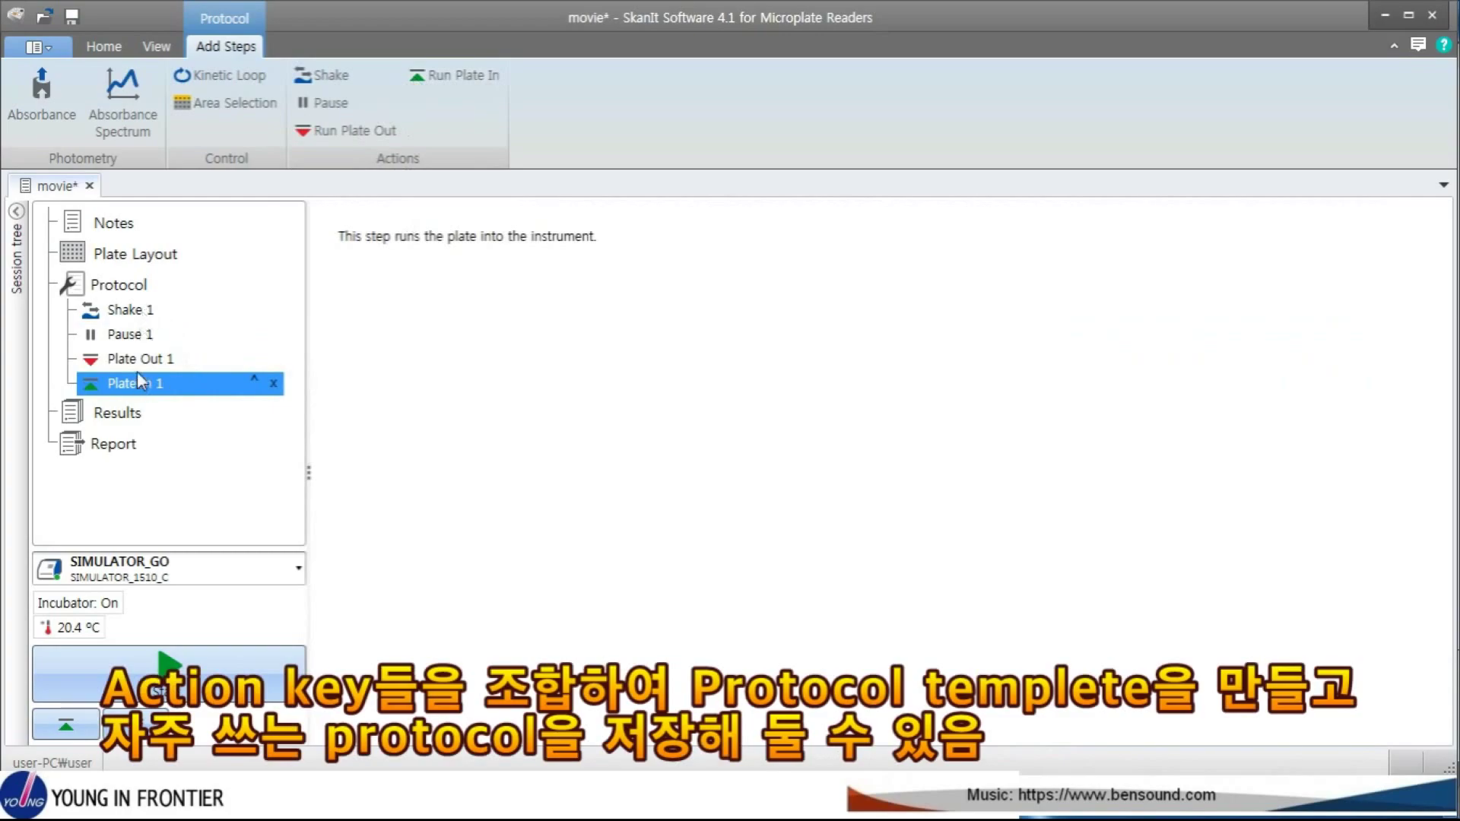
pyautogui.moveTo(137, 334); pyautogui.dragTo(143, 381)
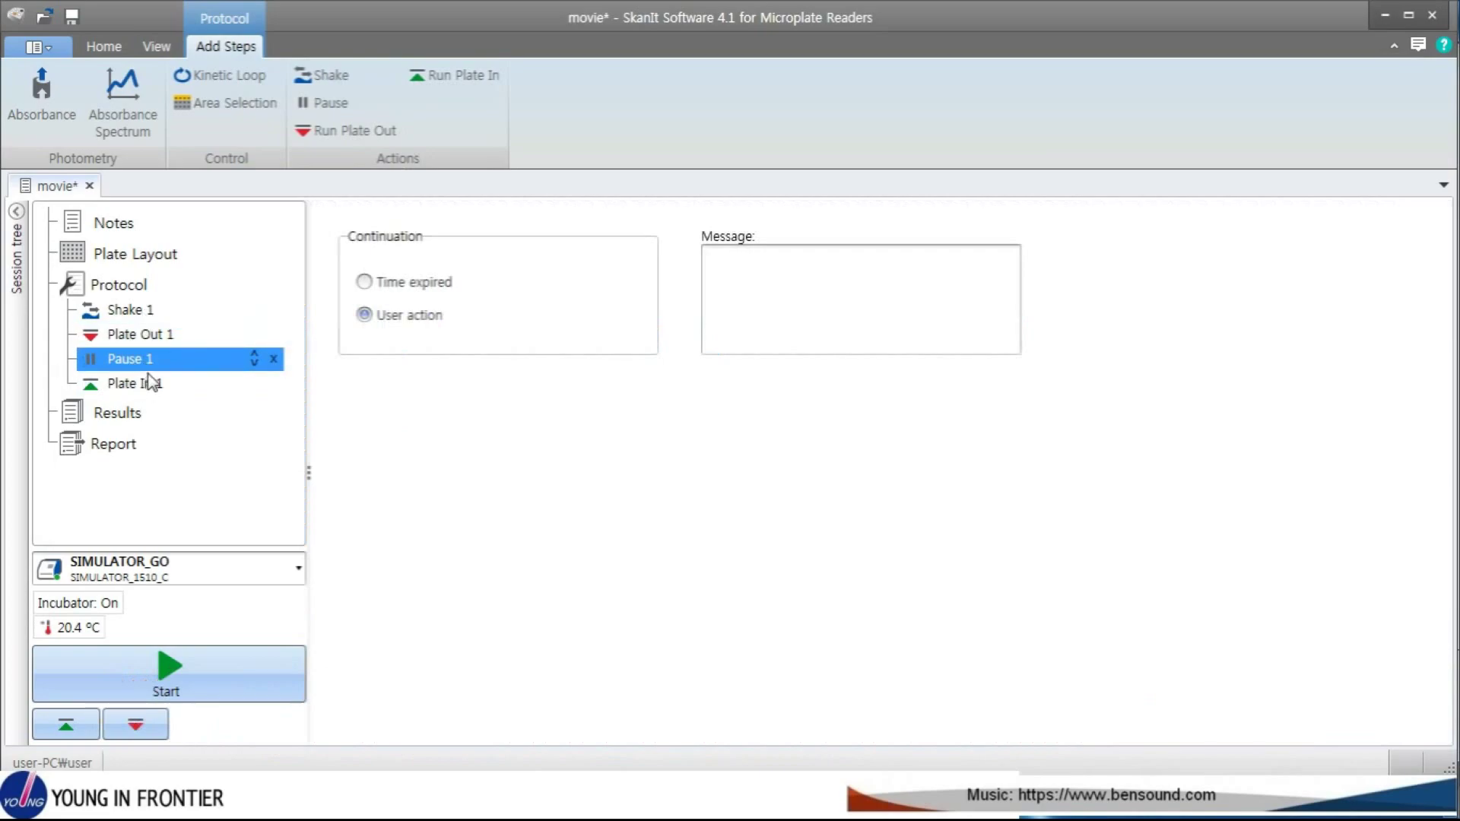